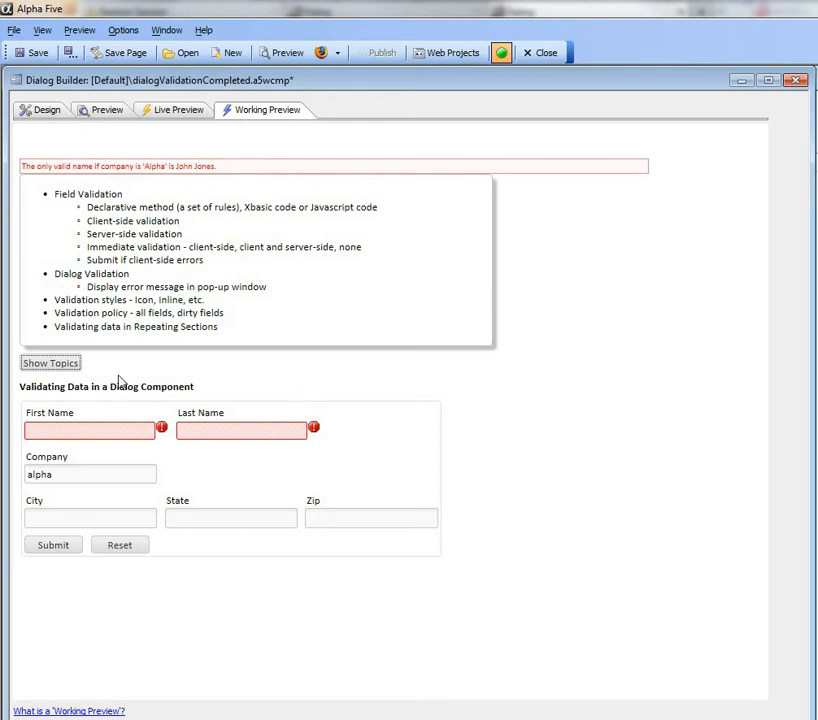
Hide the topics list in the preview and set the dialog's validation error style to Block
left_click(64, 364)
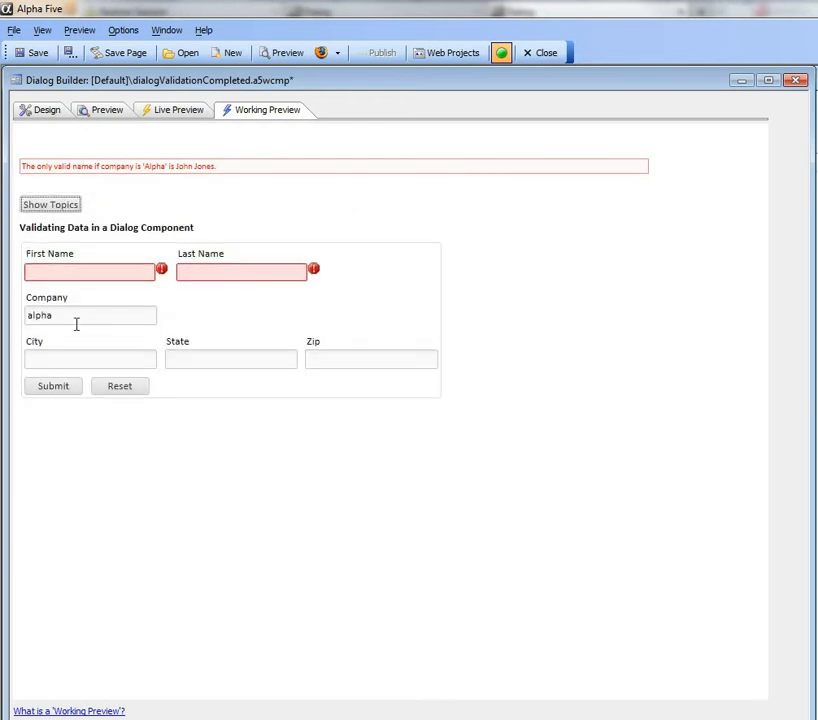
mouse_move(160, 272)
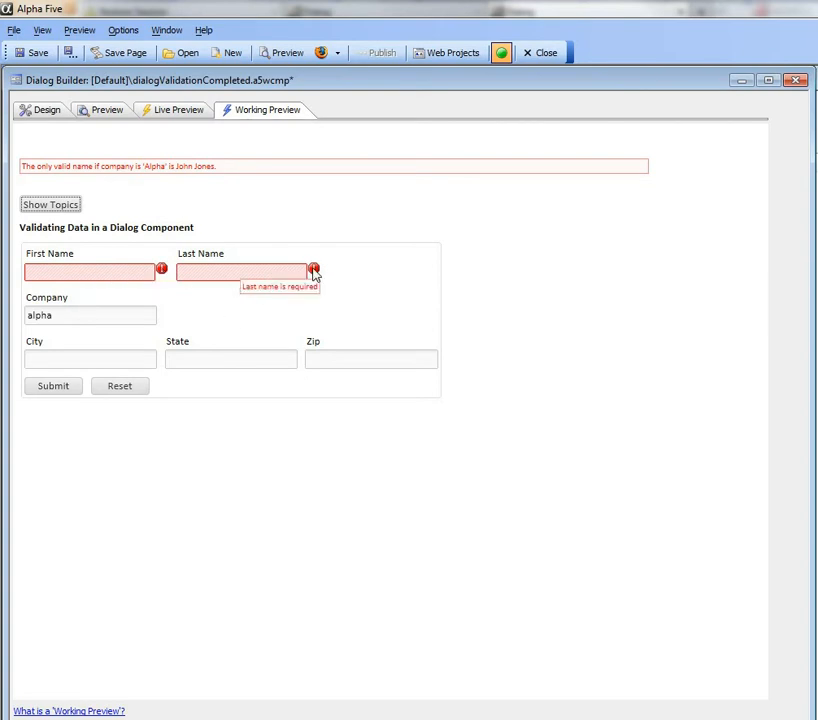
left_click(27, 112)
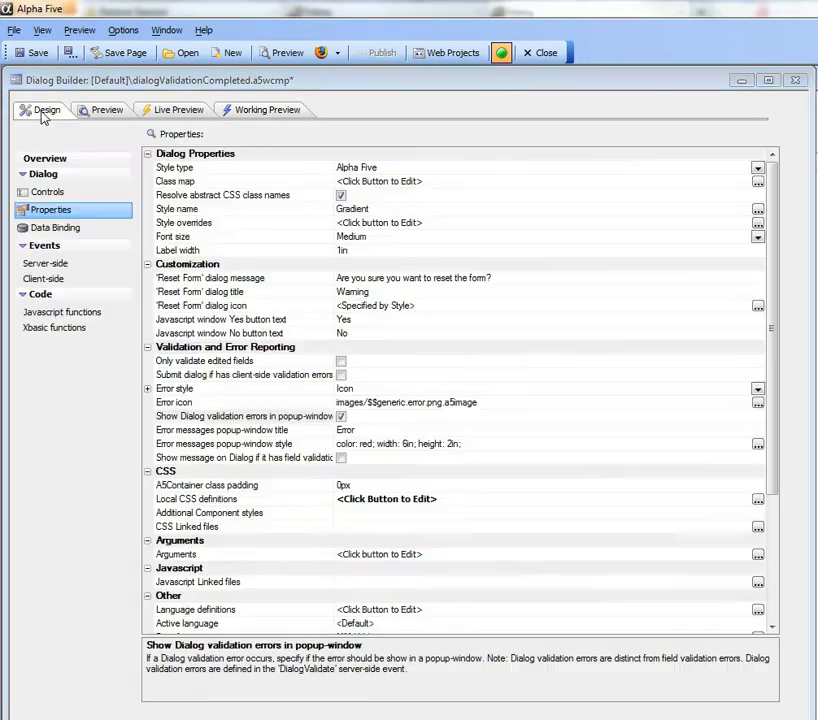
left_click(212, 389)
left_click(758, 391)
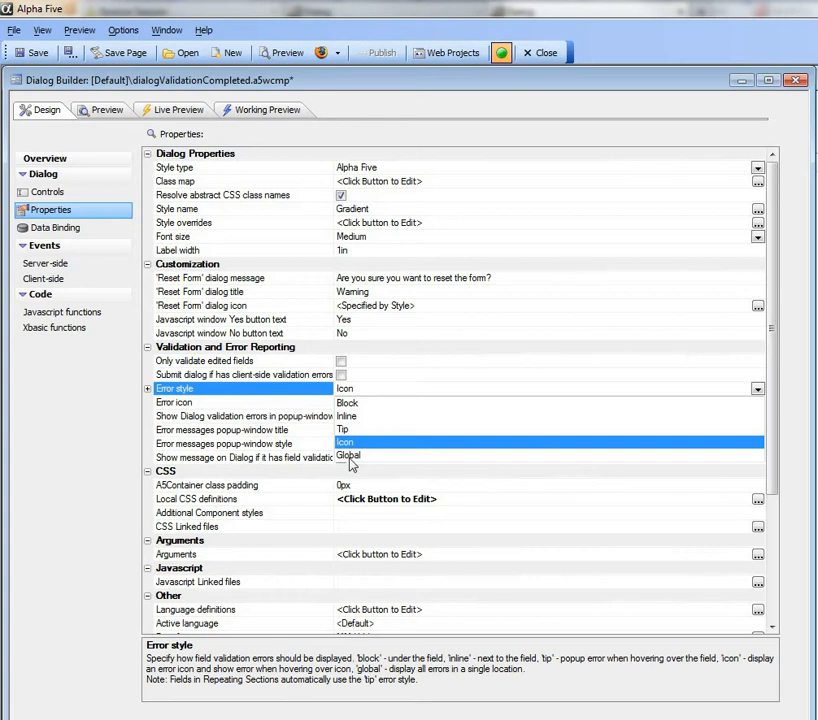
left_click(346, 403)
Test the dialog in the working preview by skipping First Name, entering the disallowed last name and submitting the form
left_click(248, 110)
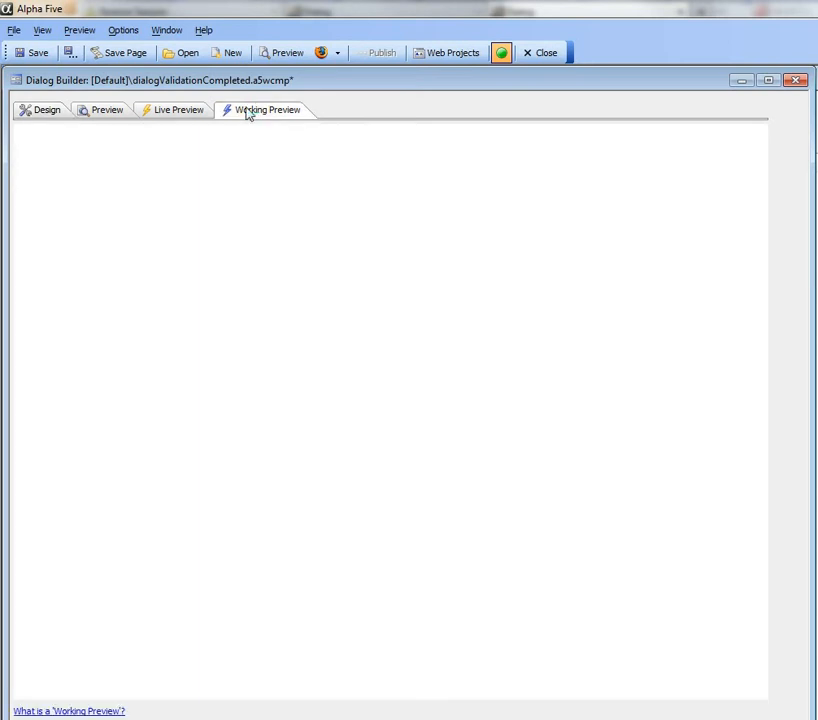
left_click(140, 256)
left_click(188, 259)
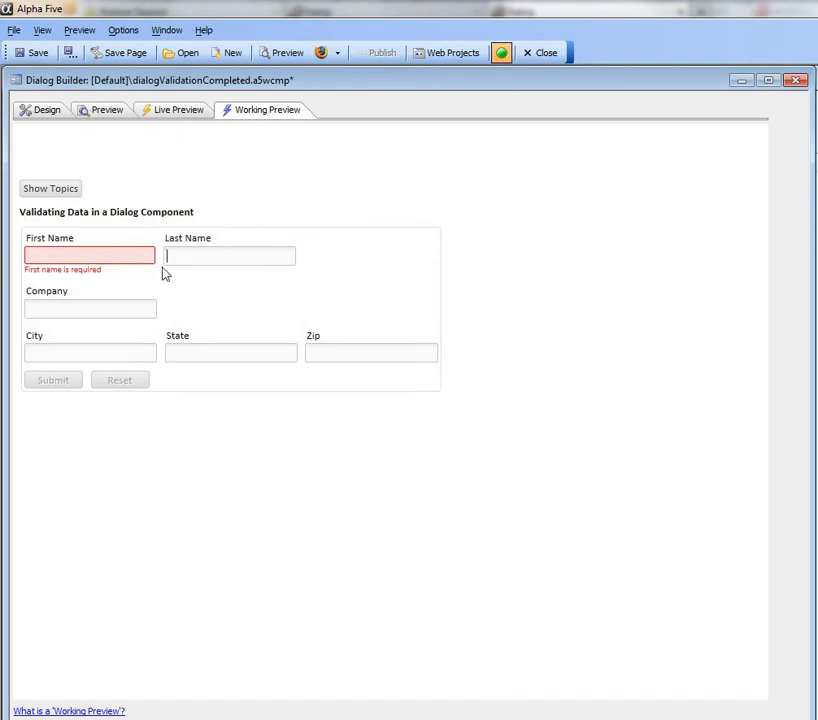
type("smith")
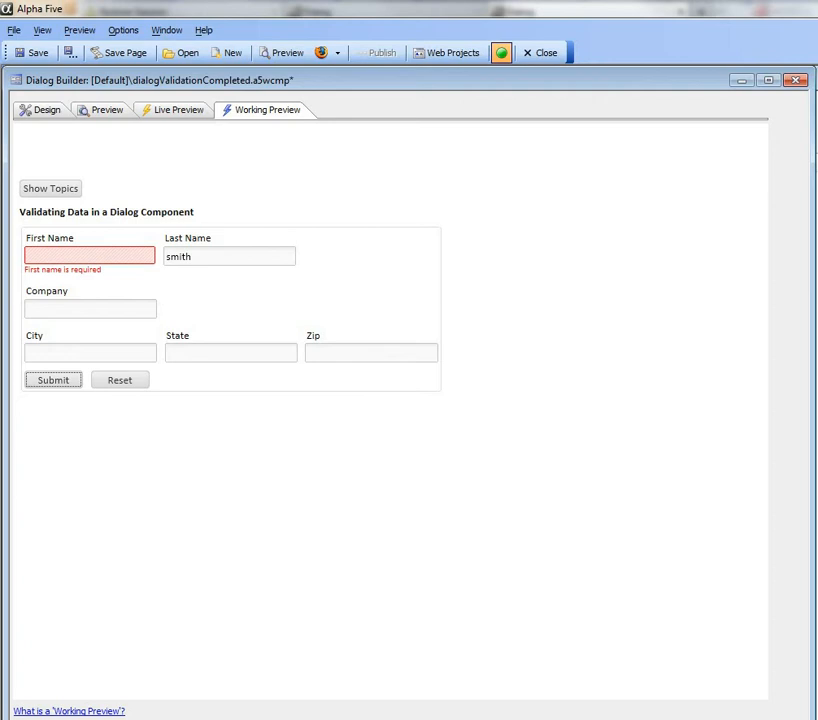
left_click(57, 382)
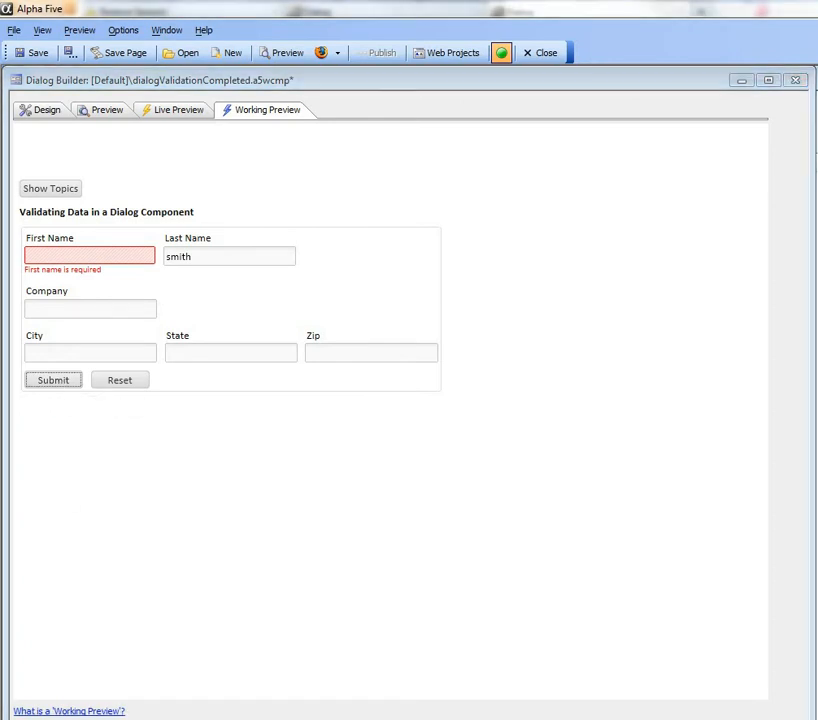
Re-enter the disallowed last name in the reloaded preview form and submit it with First Name left empty
left_click(230, 257)
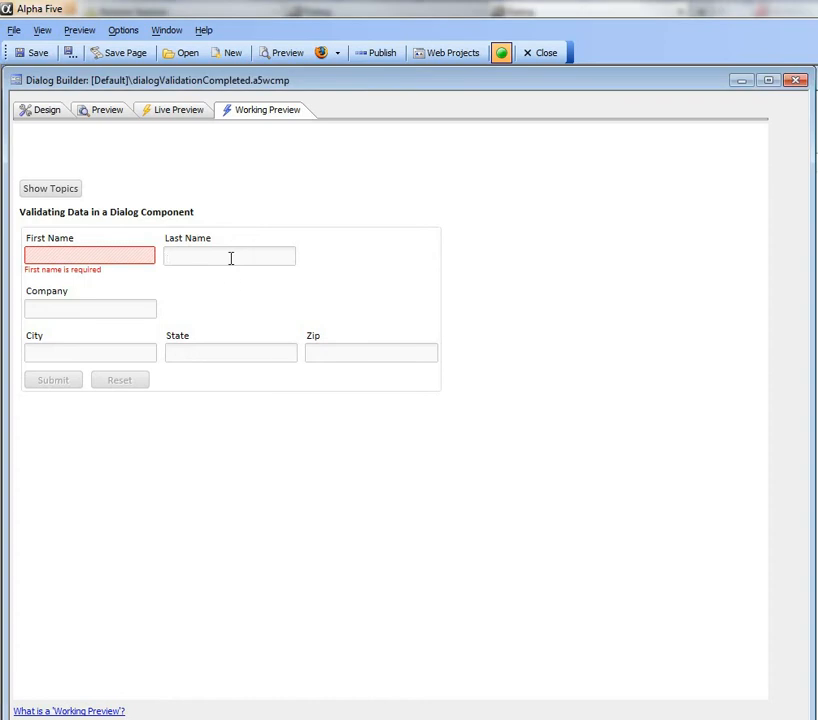
type("smith")
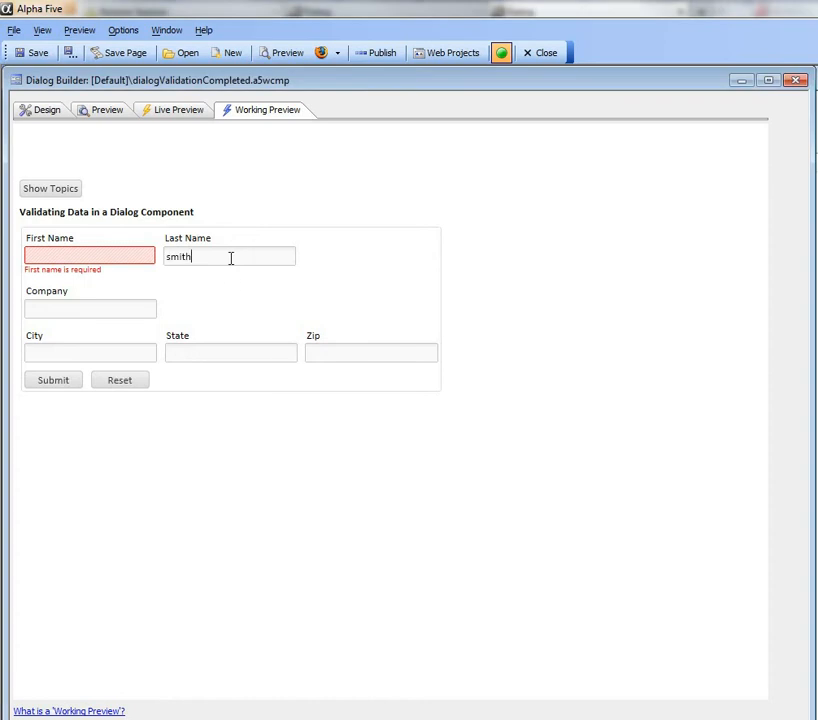
left_click(66, 385)
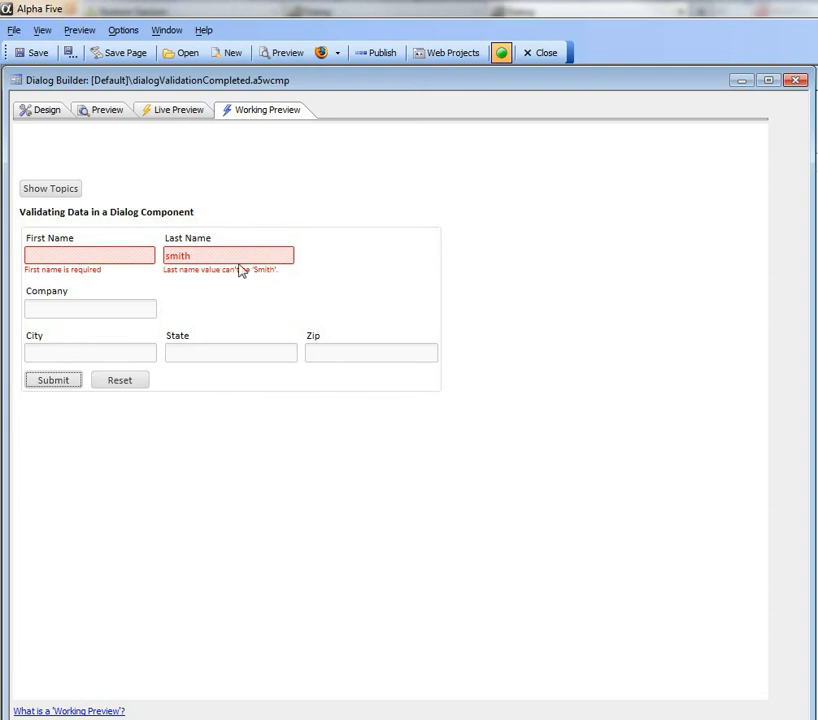
Set the dialog's validation error style to Inline in its design properties
left_click(50, 113)
left_click(279, 390)
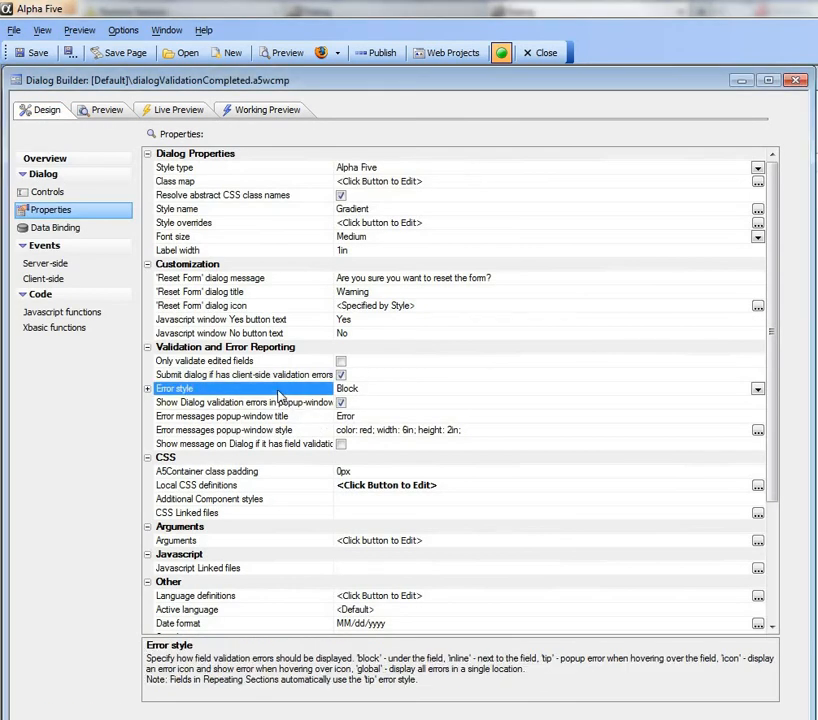
left_click(757, 389)
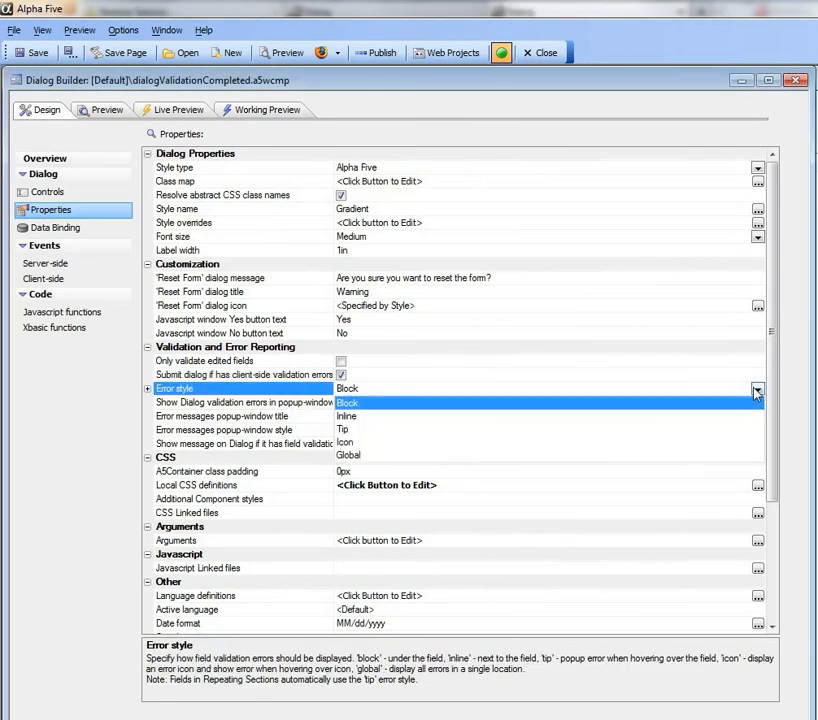
left_click(350, 417)
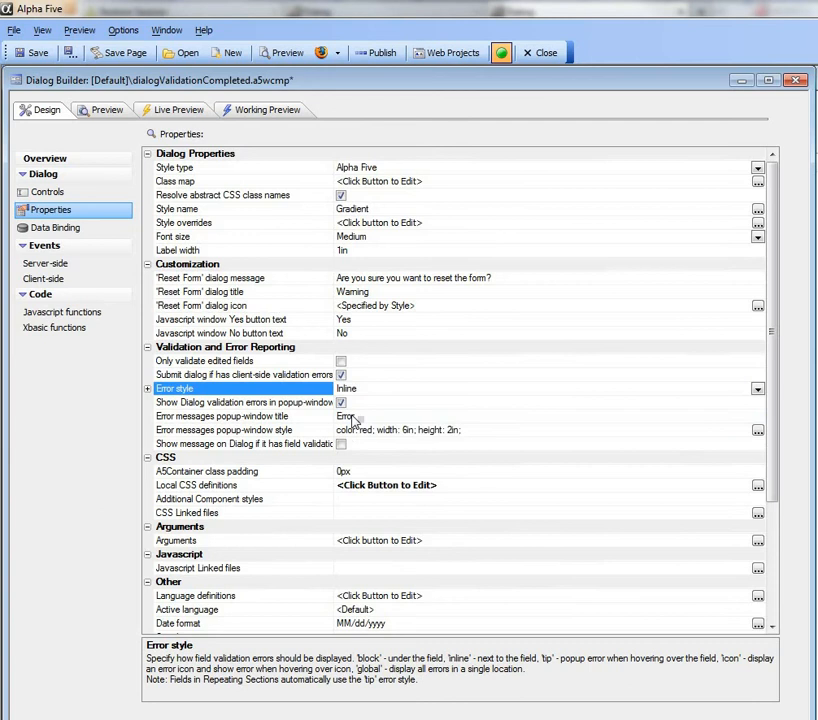
Test the Inline error style in the working preview with an empty First Name and the disallowed last name, submitting the form
left_click(265, 110)
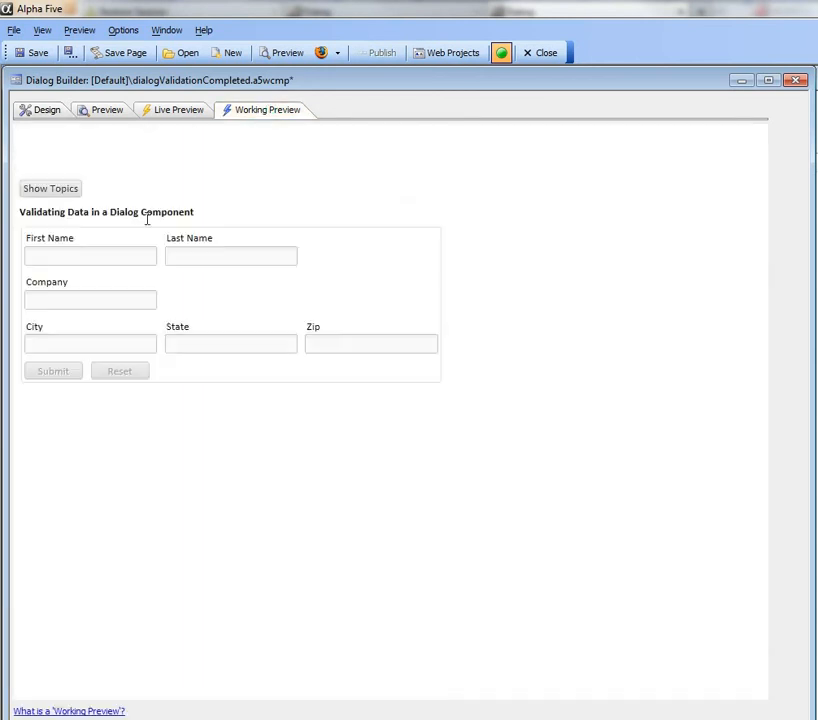
left_click(120, 257)
left_click(208, 252)
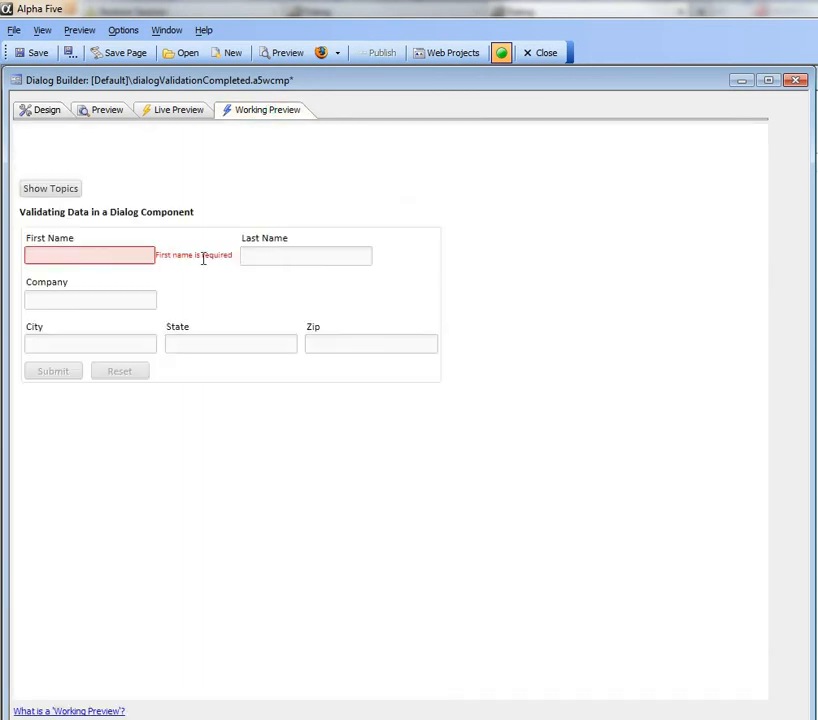
left_click(276, 256)
type("smith")
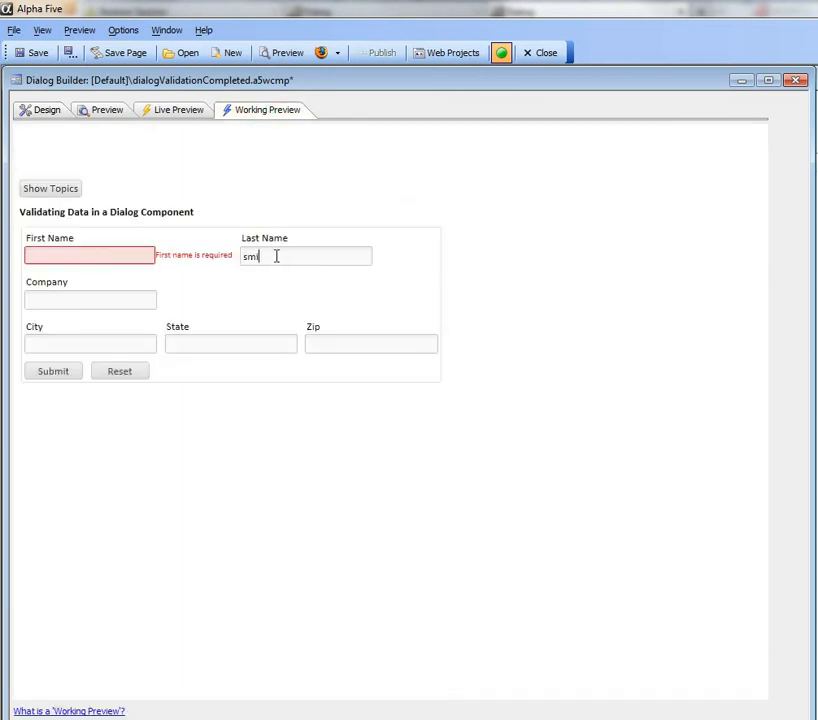
left_click(60, 372)
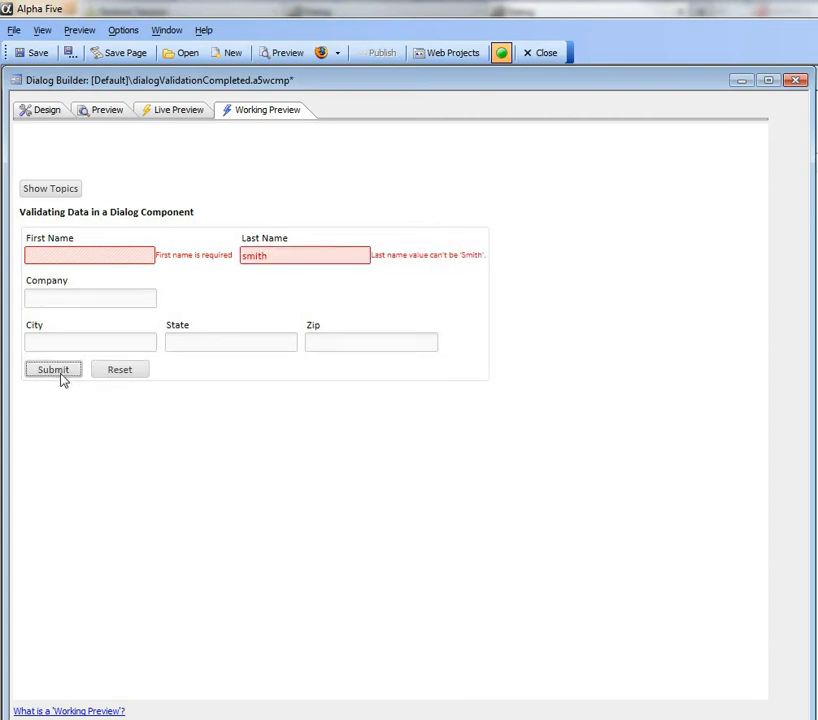
Set the dialog's validation error style to Tip in its design properties
left_click(52, 119)
left_click(758, 390)
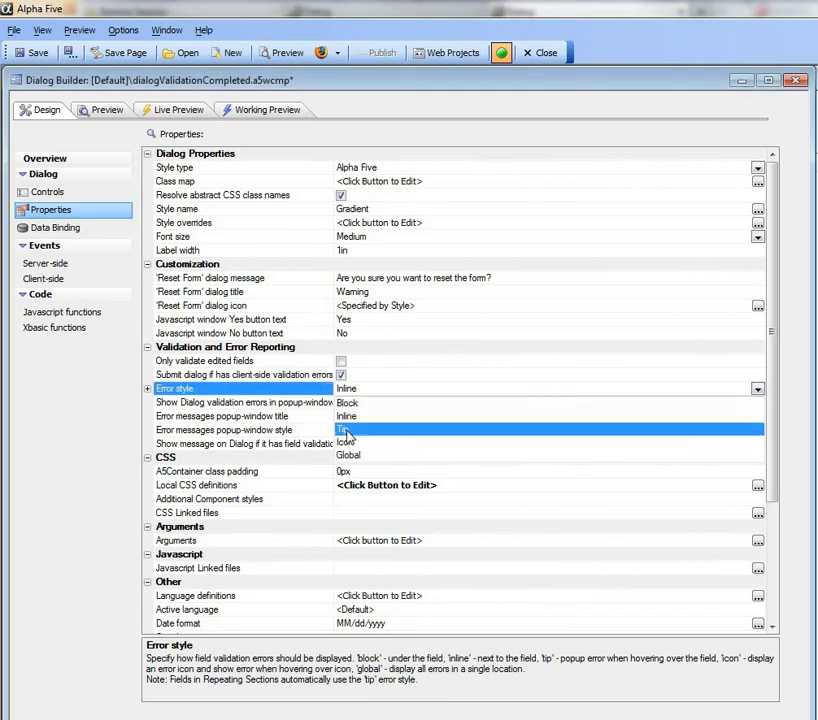
left_click(346, 430)
Test the Tip error style by submitting an empty First Name and the disallowed last name, and view the Last Name field's tip
left_click(262, 116)
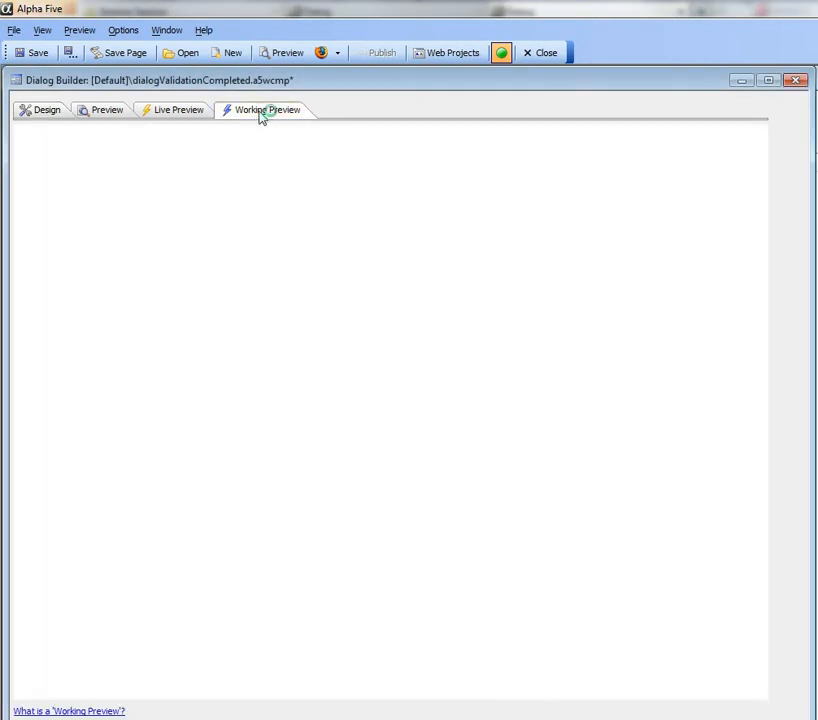
left_click(203, 256)
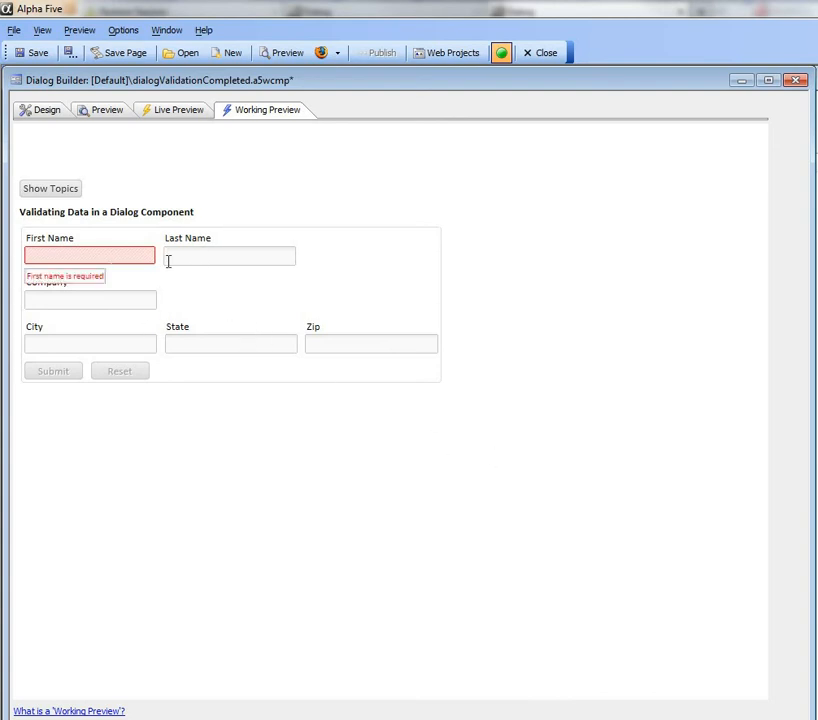
type("sm")
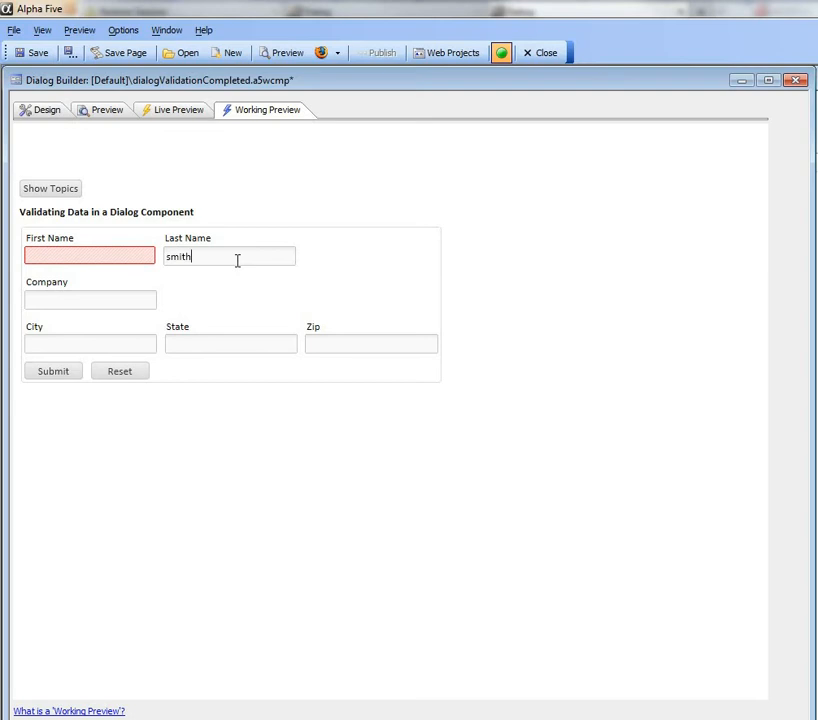
type("ith")
left_click(55, 375)
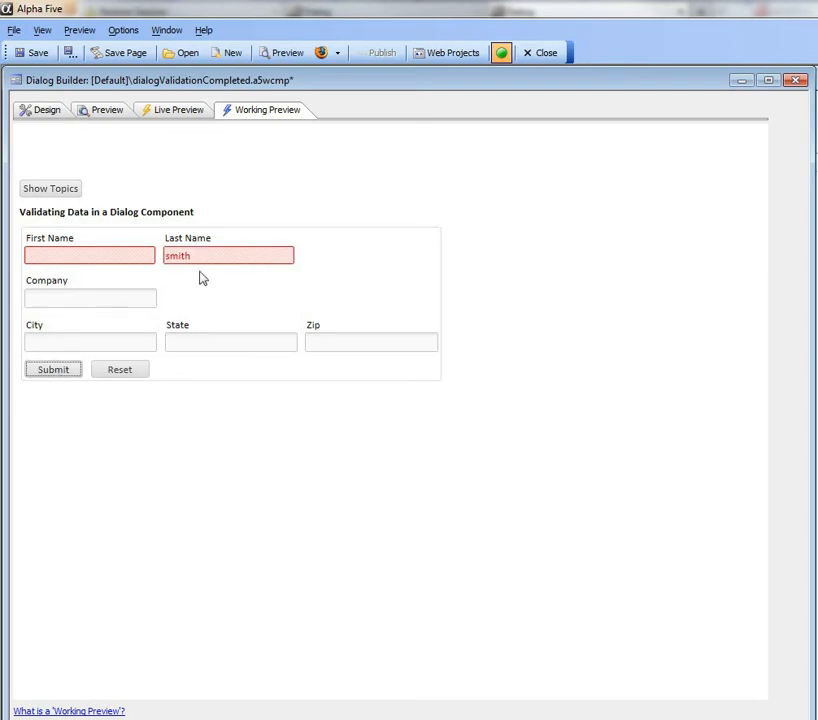
mouse_move(216, 257)
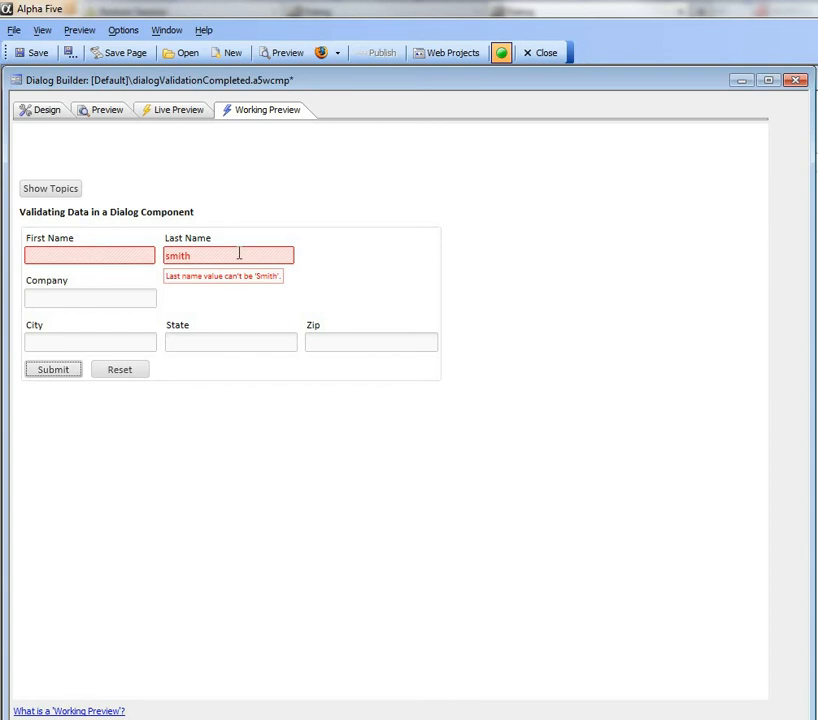
Set the dialog's validation error style to Global and save the component
left_click(36, 112)
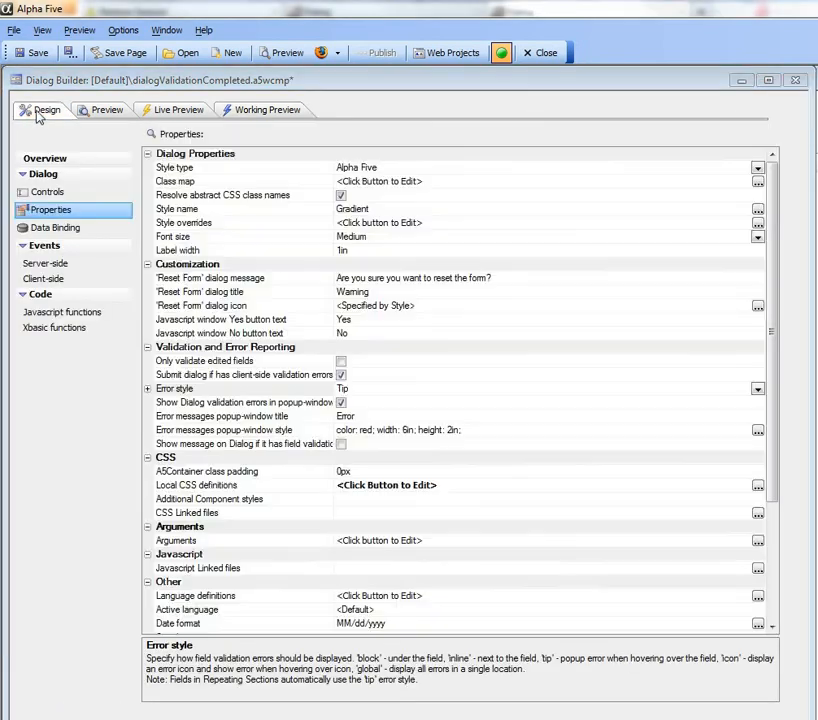
left_click(257, 390)
left_click(757, 389)
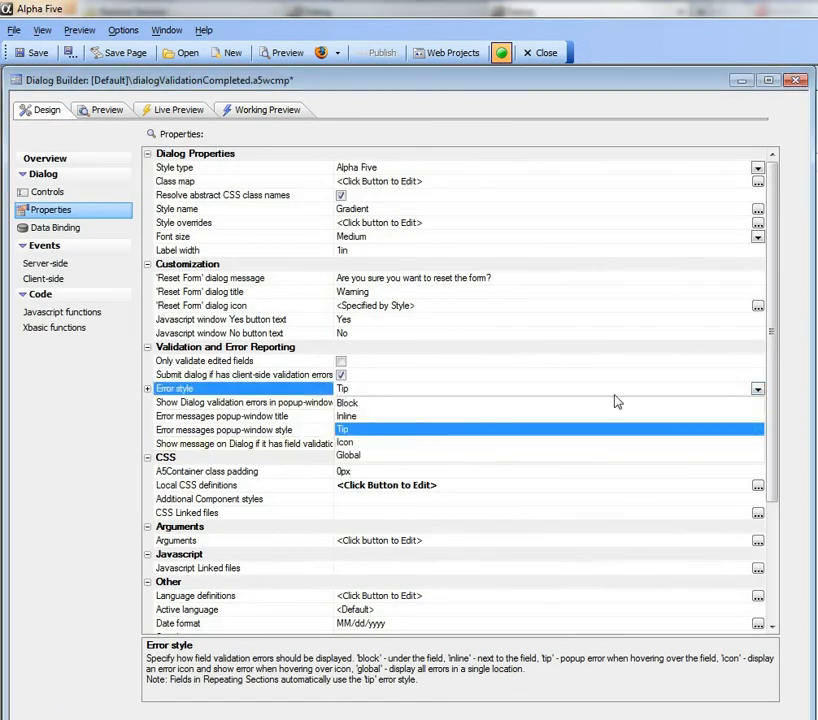
left_click(350, 456)
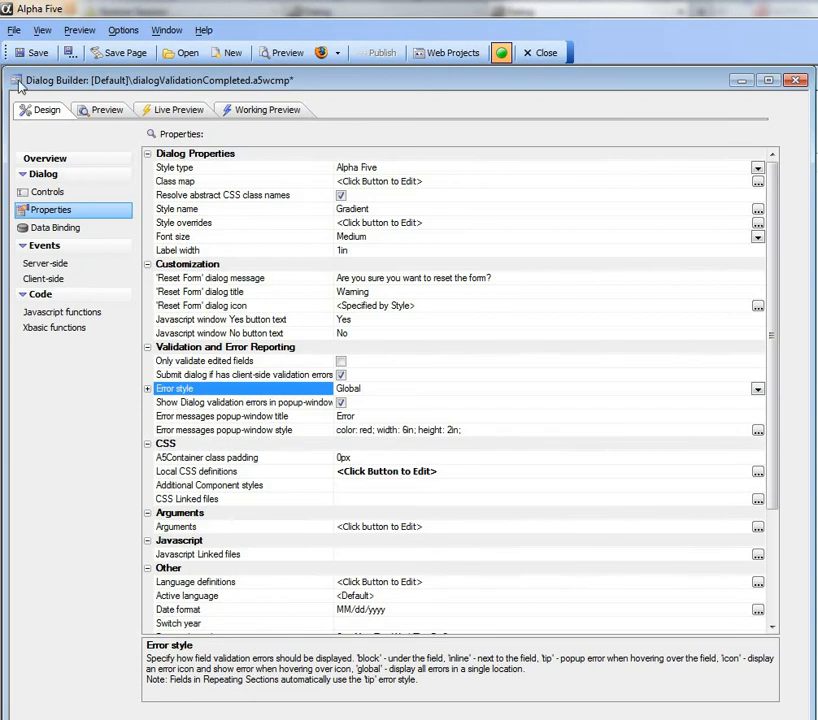
left_click(33, 52)
Test the Global error style by submitting an empty First Name, the disallowed last name, state "xx" and zip "3dfde" in the working preview
left_click(240, 111)
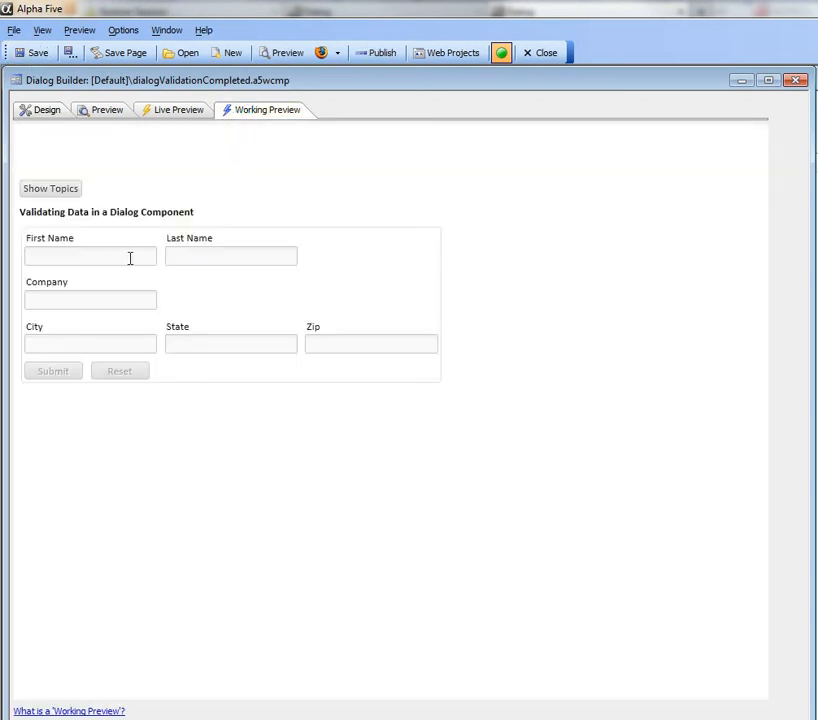
left_click(208, 256)
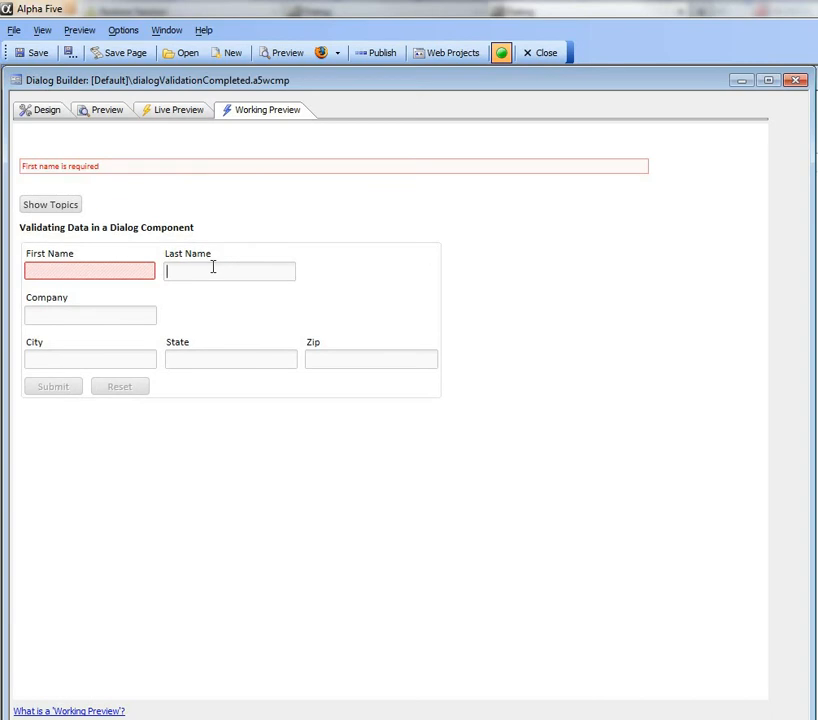
type("smith")
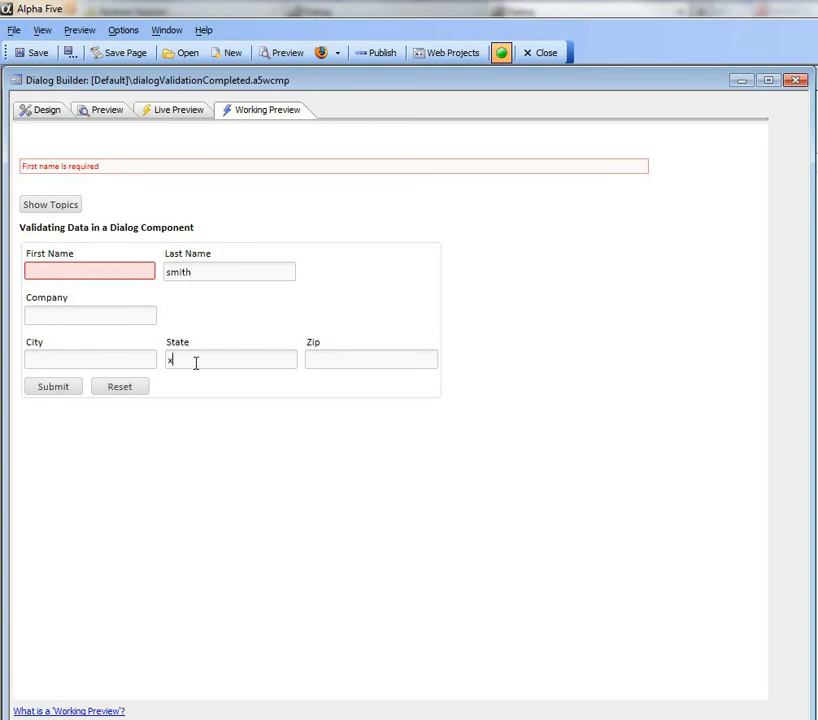
left_click(321, 358)
type("3dfde")
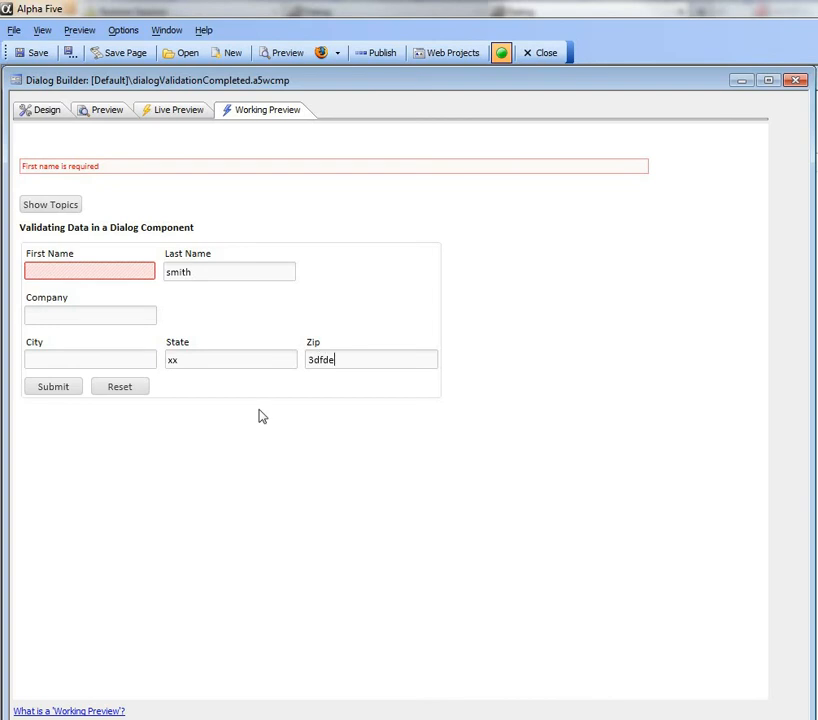
left_click(66, 389)
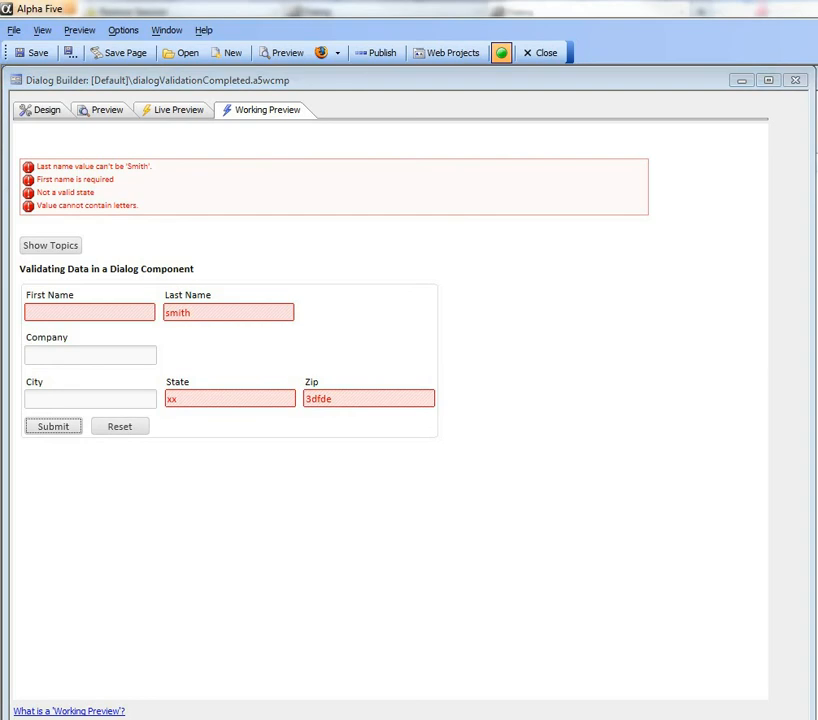
Enter "alpha" as the company, submit the form to trigger dialog validation, and close the Error pop-up window
left_click(78, 352)
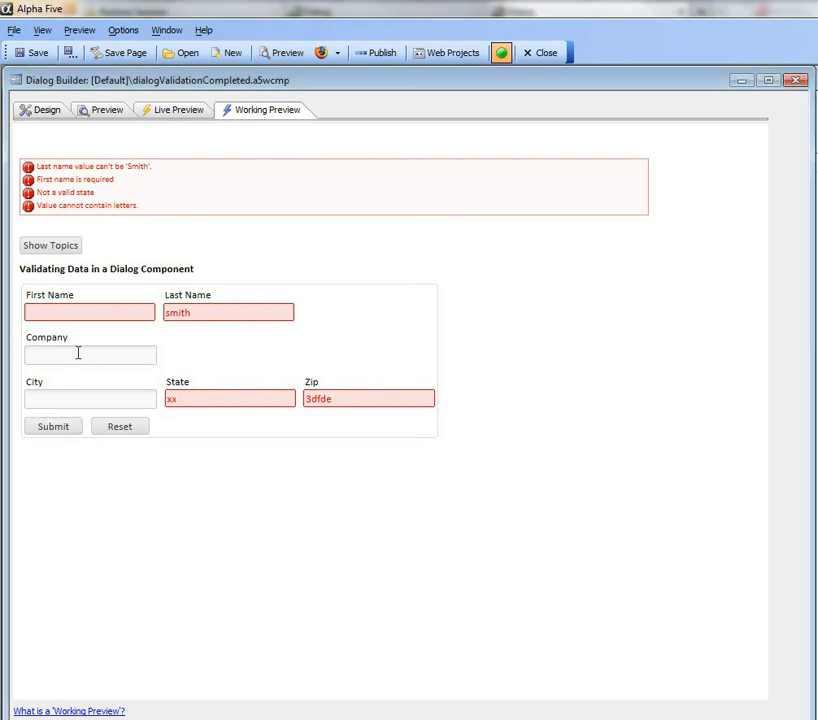
type("alpha")
left_click(42, 432)
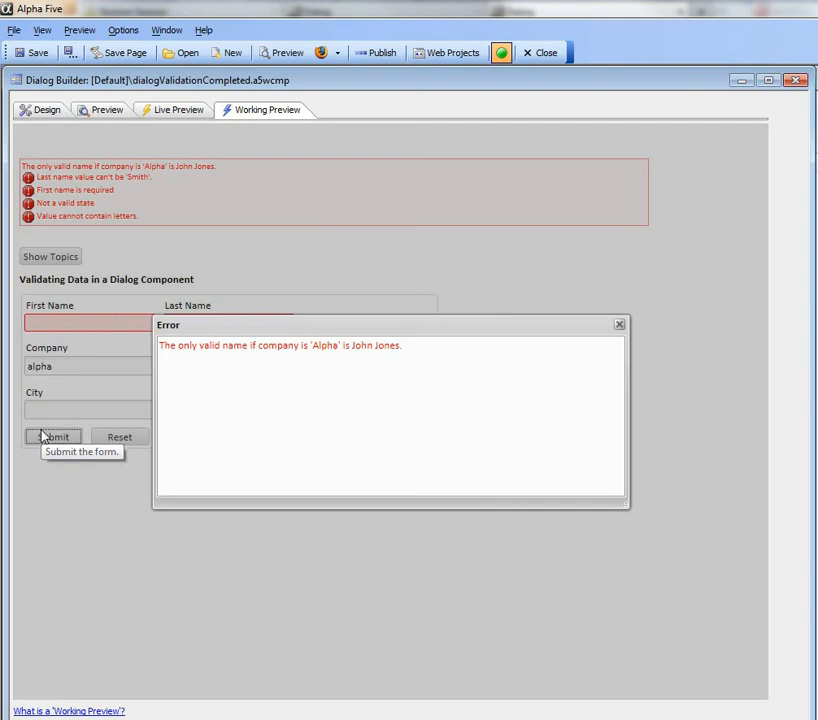
left_click(620, 327)
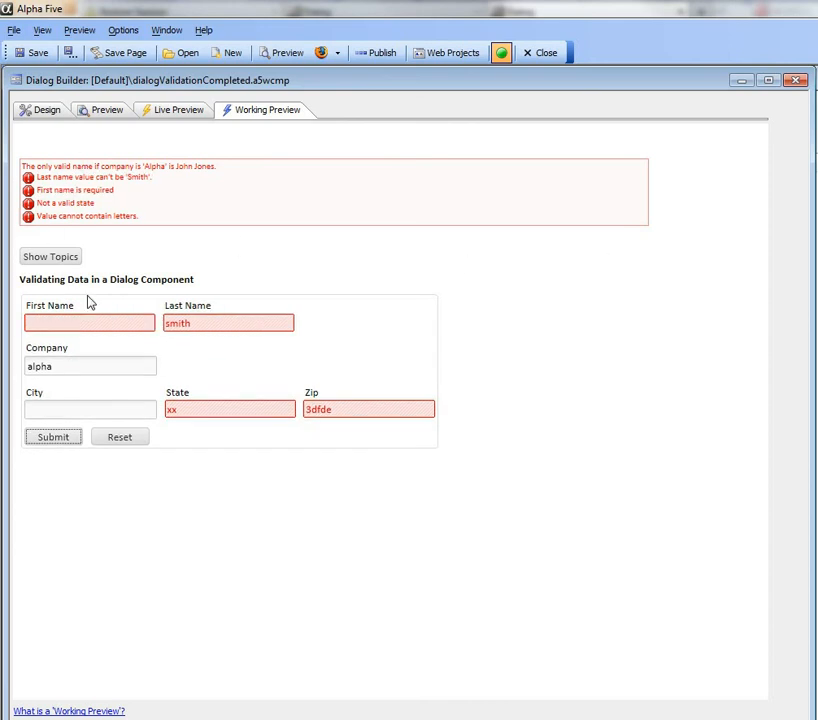
Show the topics list in the working preview, and return to the dialog's design properties
left_click(50, 257)
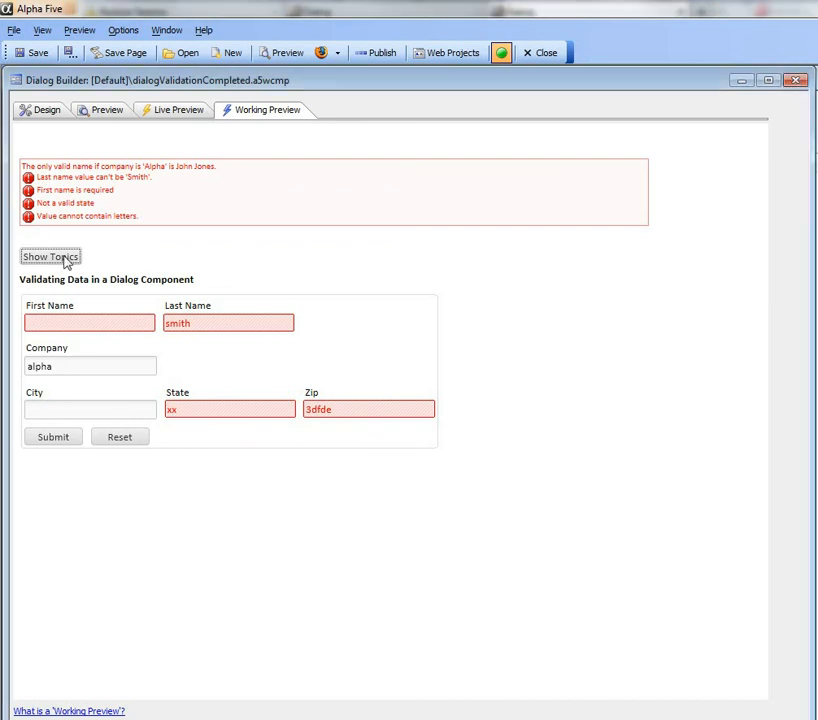
left_click(64, 258)
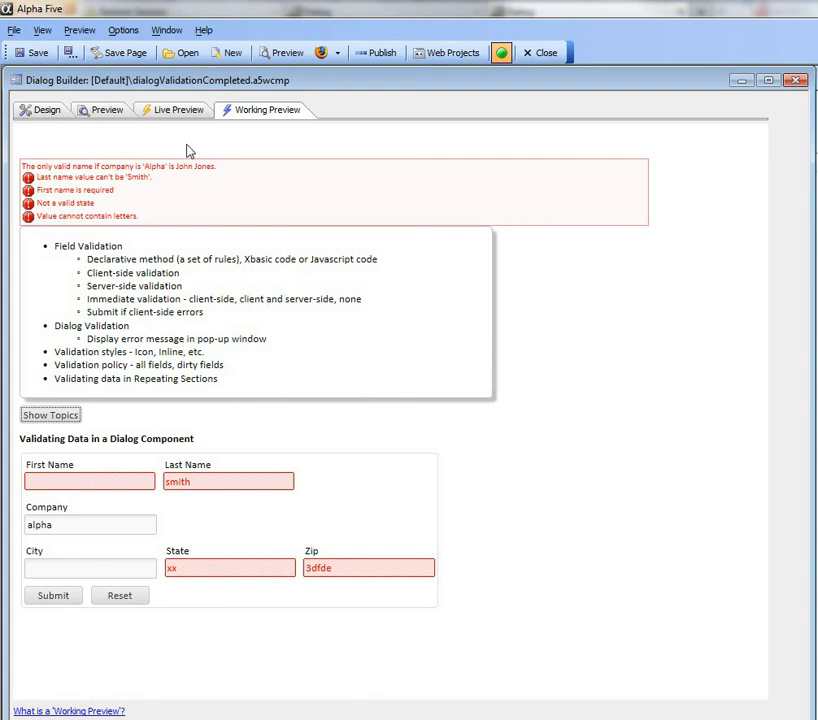
left_click(40, 112)
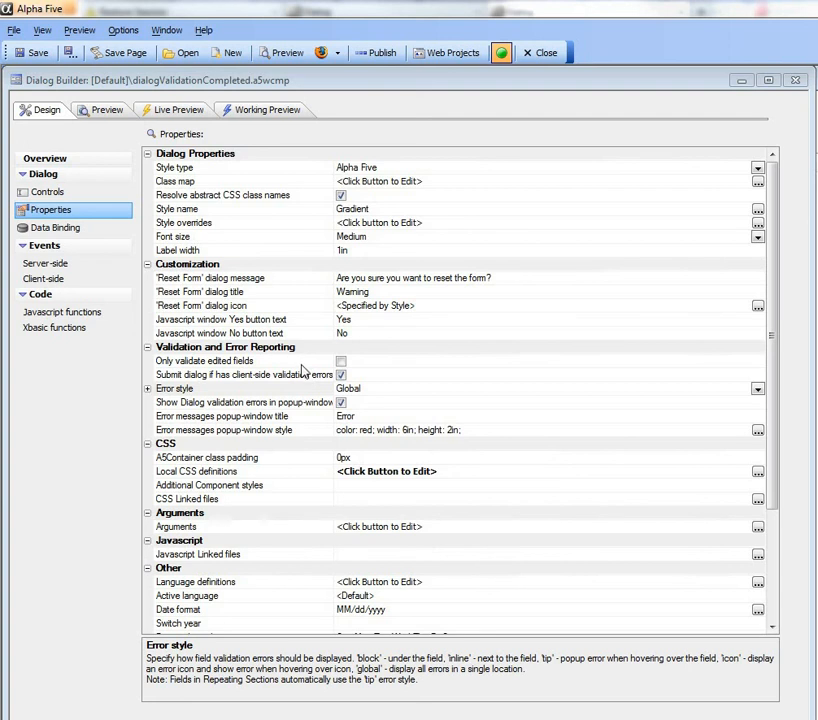
Submit the form in the working preview with only the disallowed last name entered, and check the First Name and Last Name errors
left_click(271, 110)
left_click(214, 253)
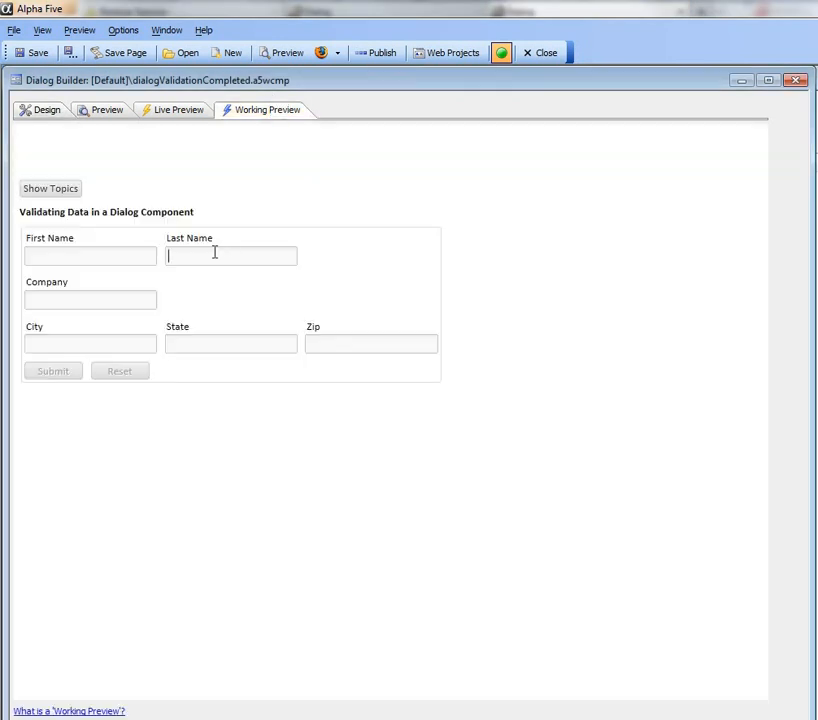
type("smith")
left_click(55, 372)
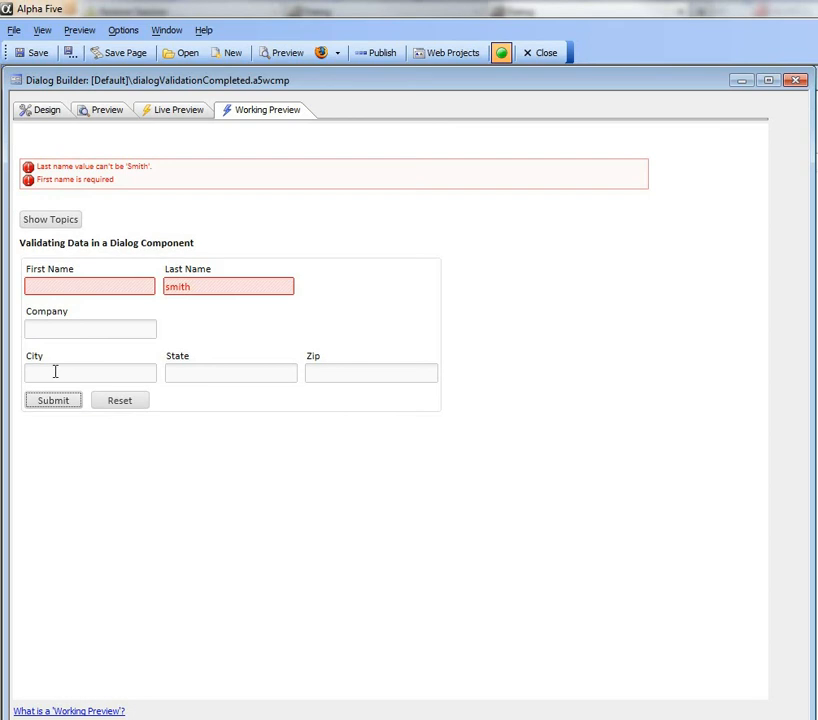
left_click(110, 287)
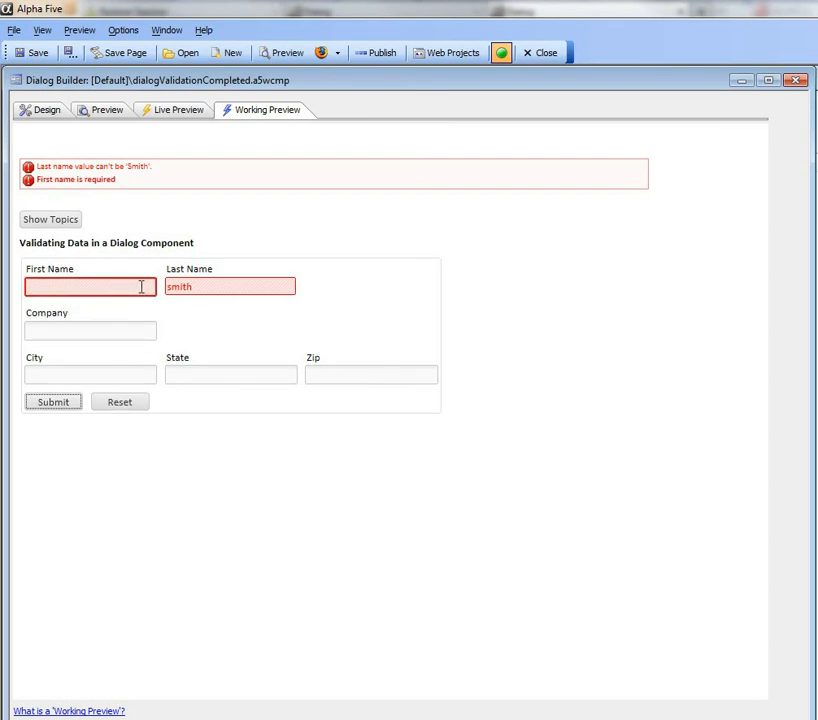
left_click(204, 285)
left_click(114, 290)
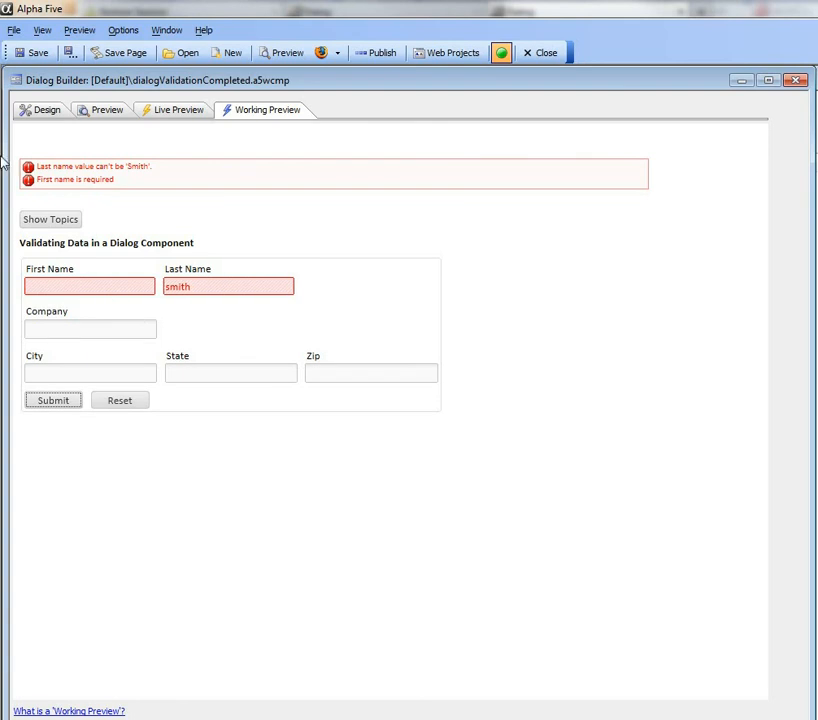
Enable validation of only edited fields in the dialog properties and reopen the working preview
left_click(33, 111)
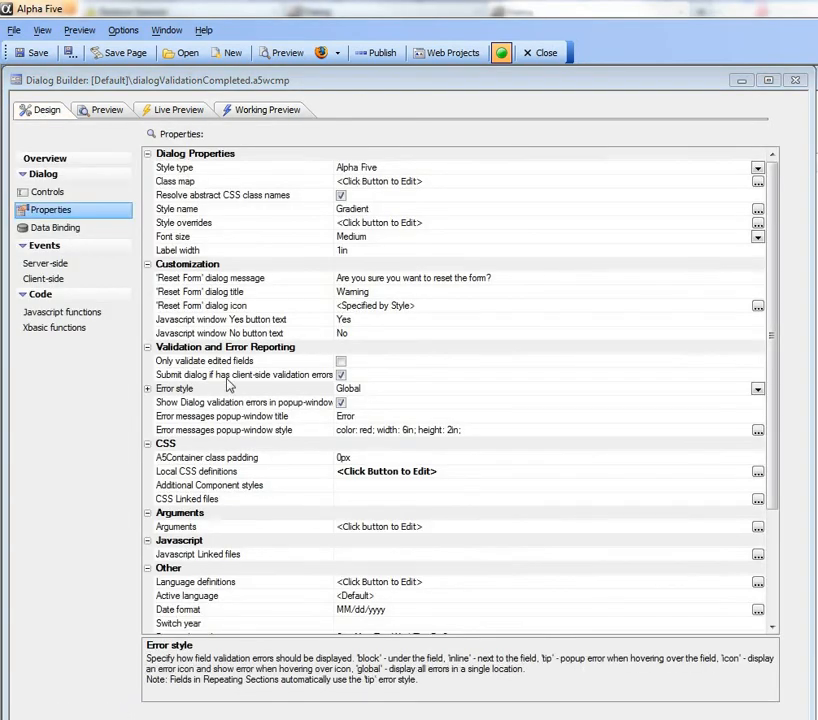
left_click(341, 362)
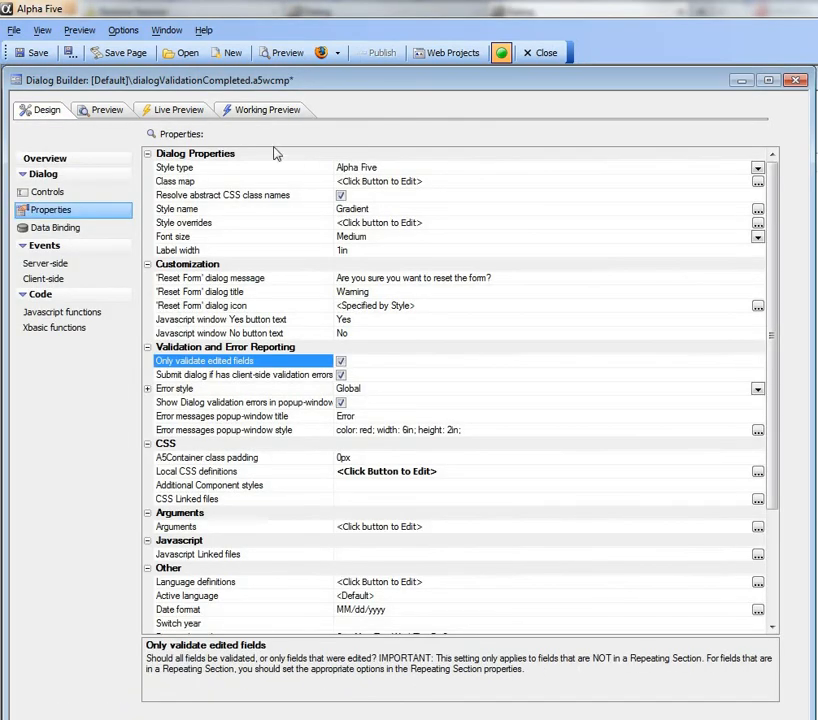
left_click(270, 112)
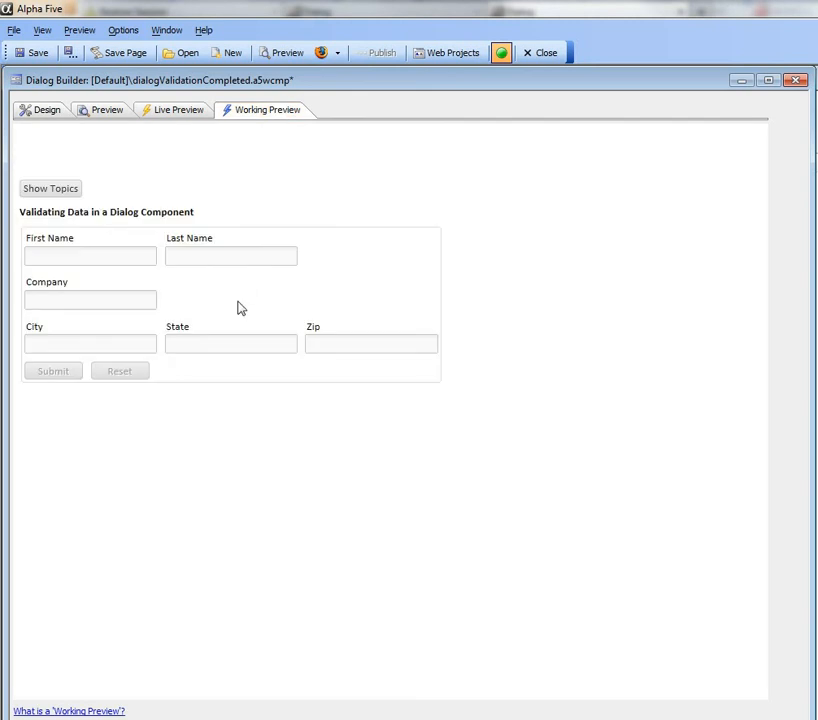
Test edited-fields-only validation by submitting the disallowed last name with First Name left untouched, and check the Last Name error
left_click(212, 254)
type("smith")
left_click(60, 372)
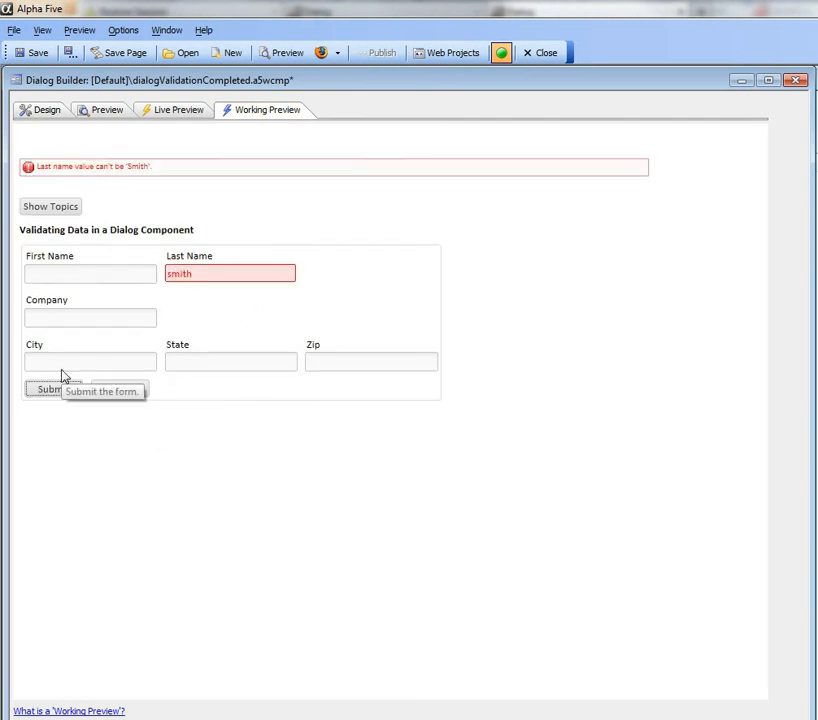
left_click(185, 274)
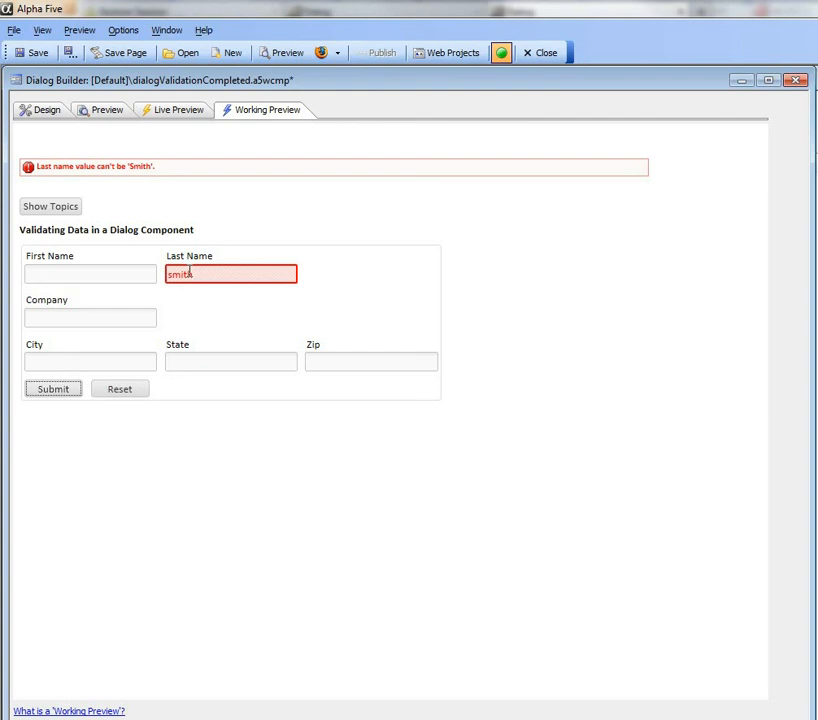